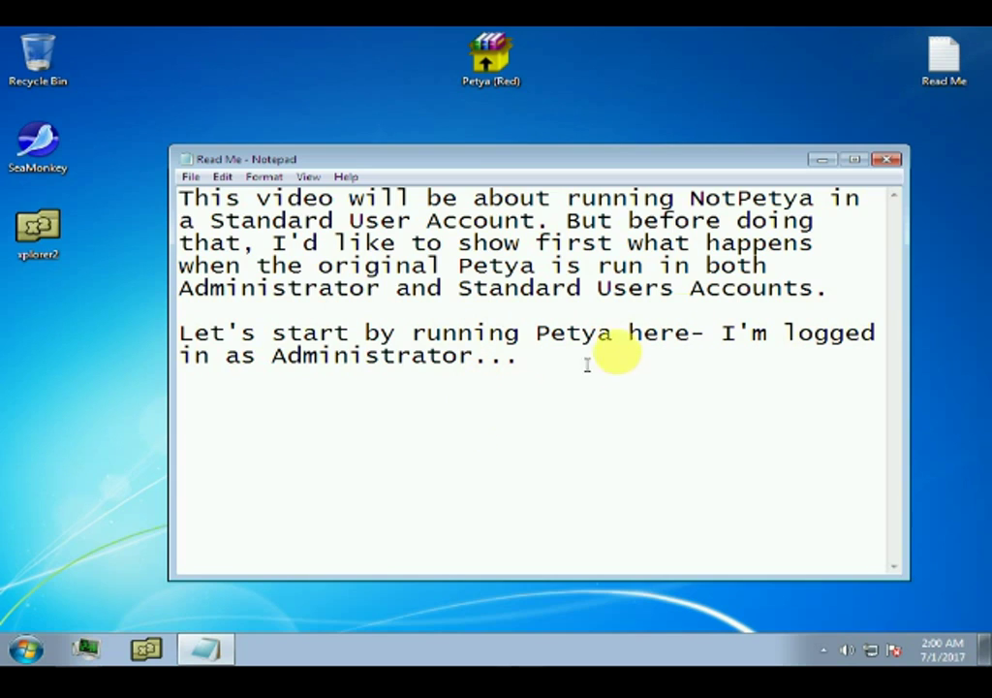
- Close the Read Me note and open Task Manager in the administrator session
left_click(886, 161)
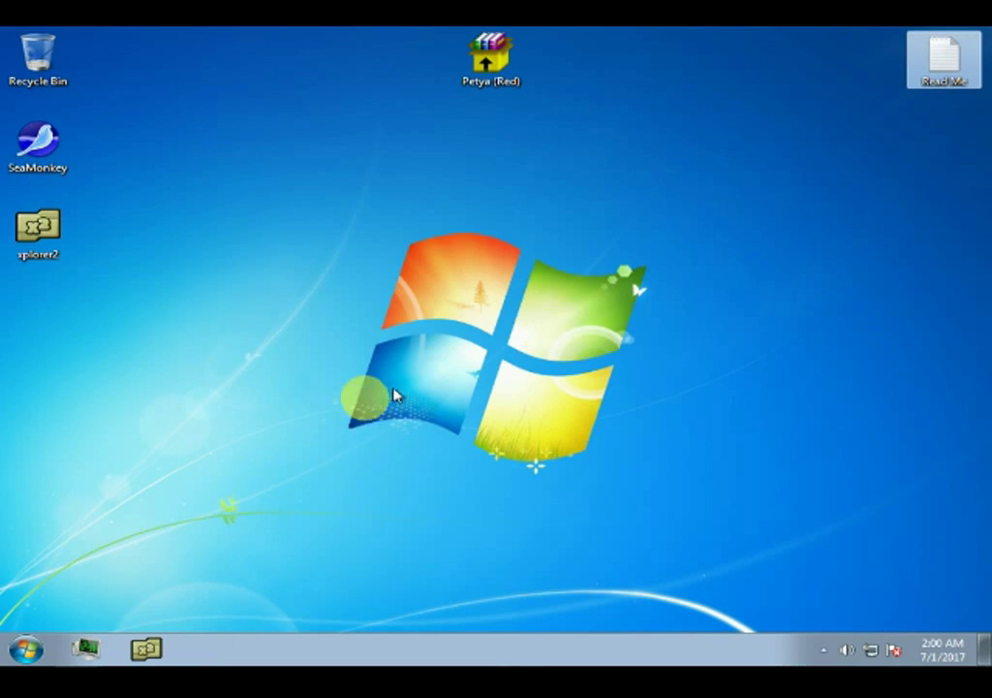
left_click(89, 649)
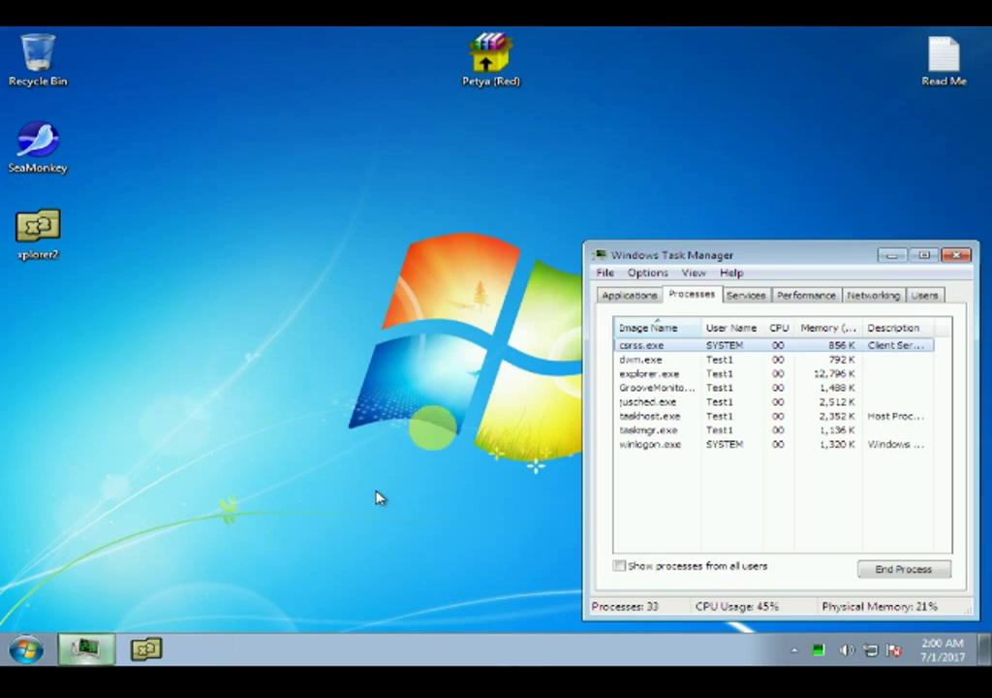
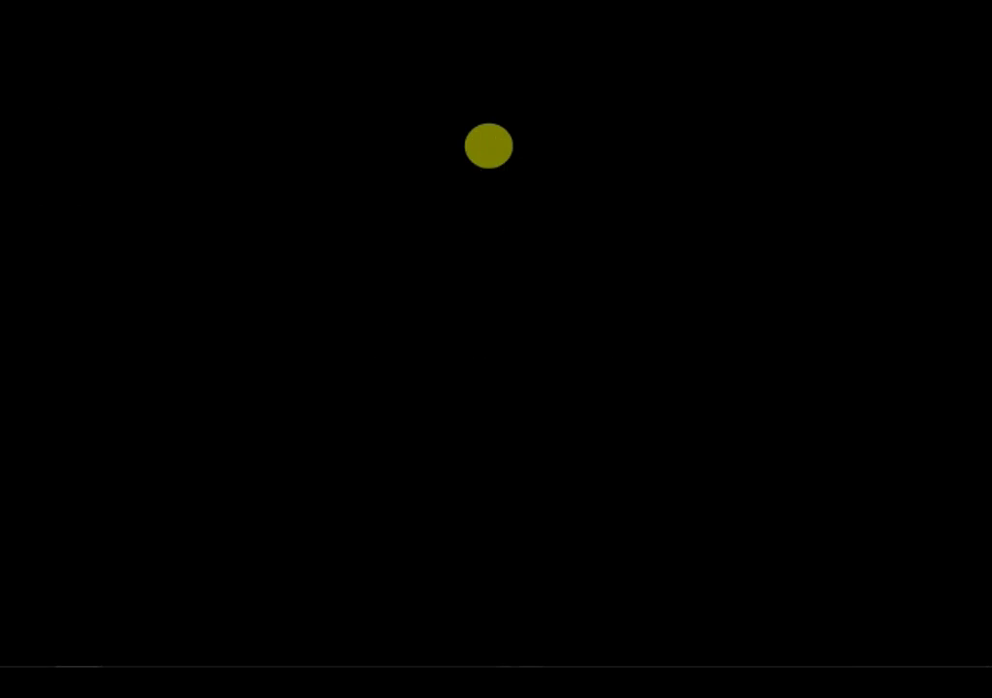
key("Return")
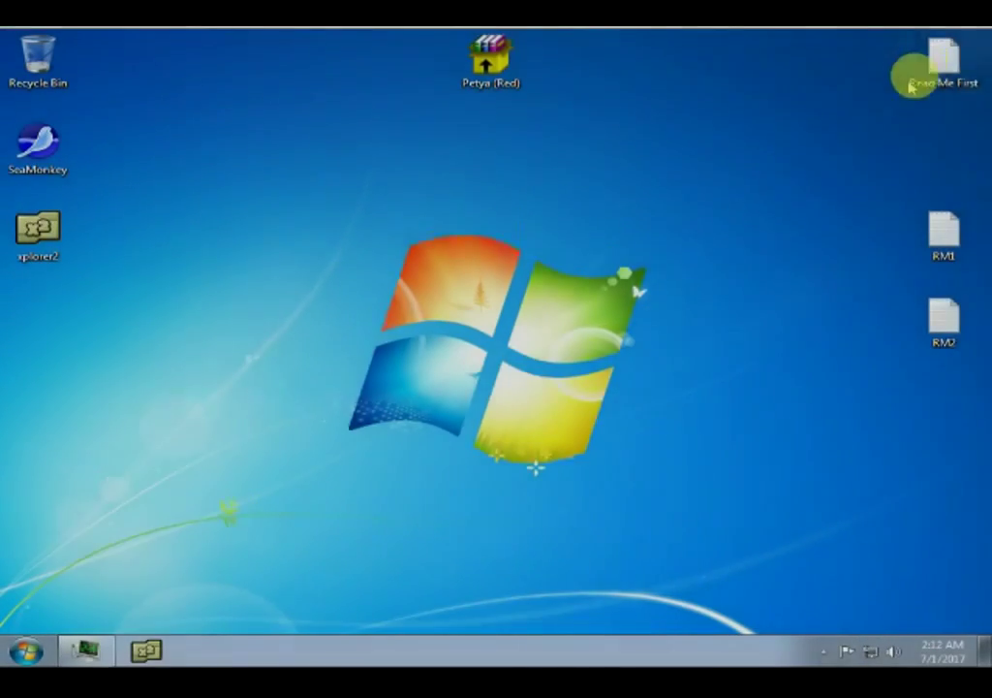
- Open the Read Me First note, read it and close it
double_click(925, 62)
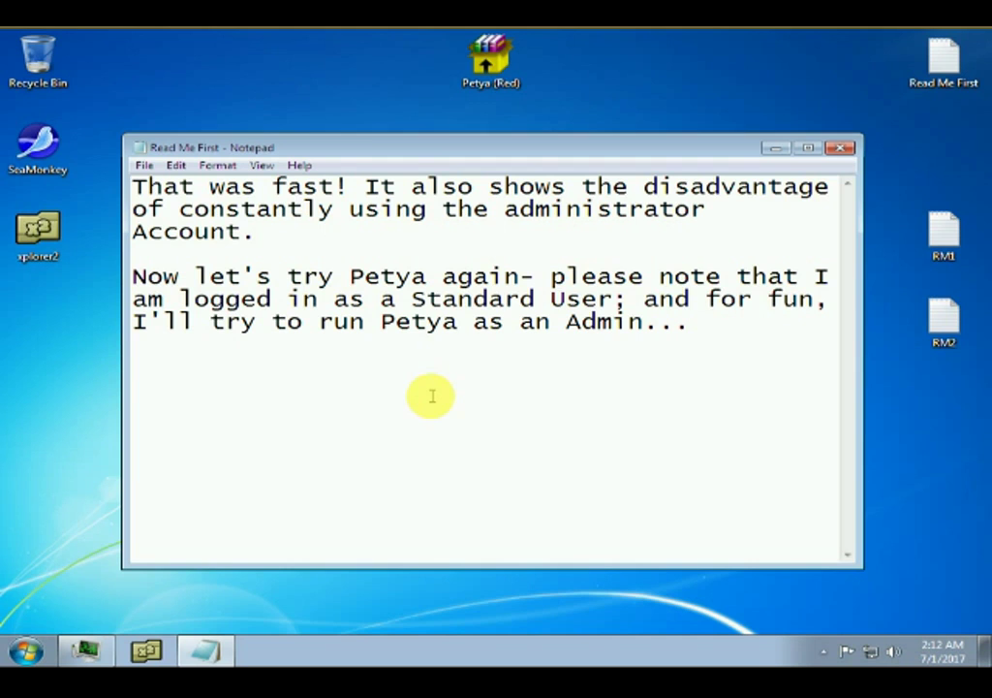
left_click(841, 149)
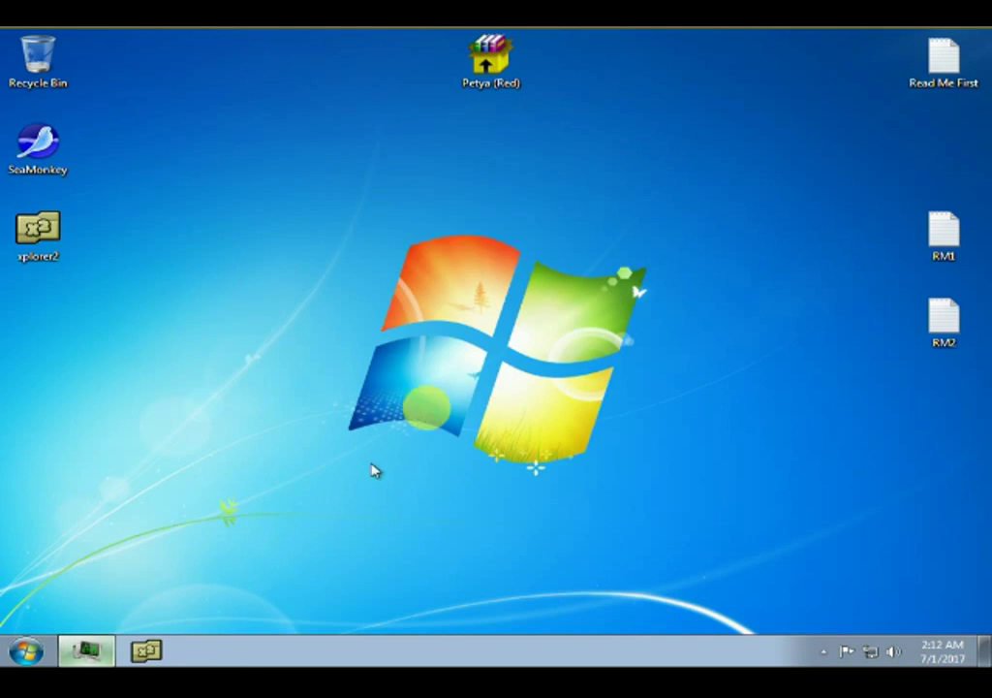
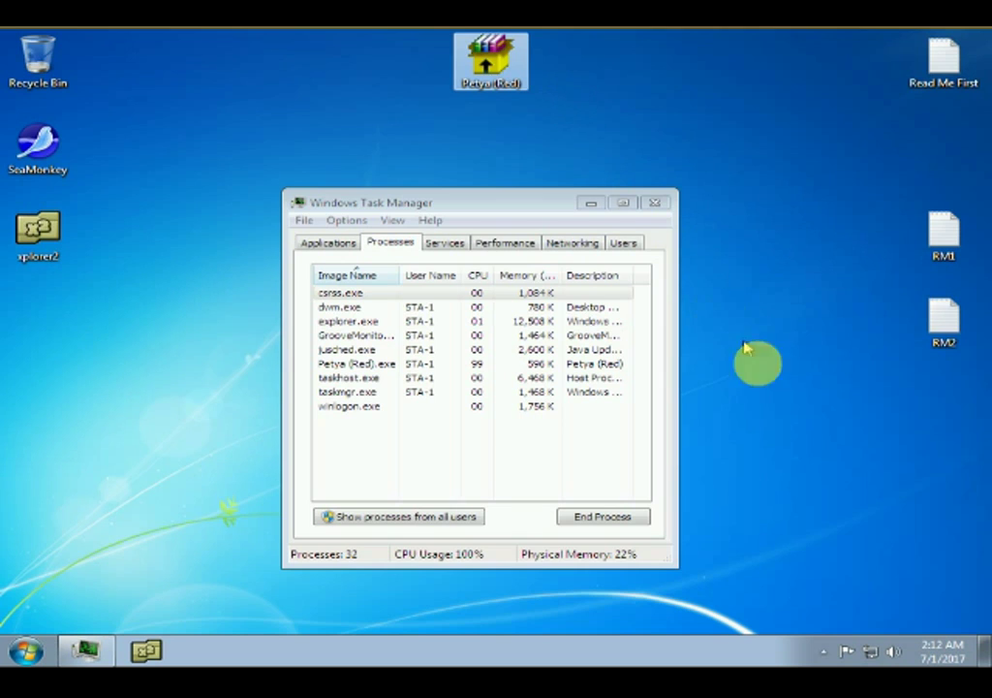
- Check the system clock and calendar, and open the RM1 note to read it
left_click(938, 646)
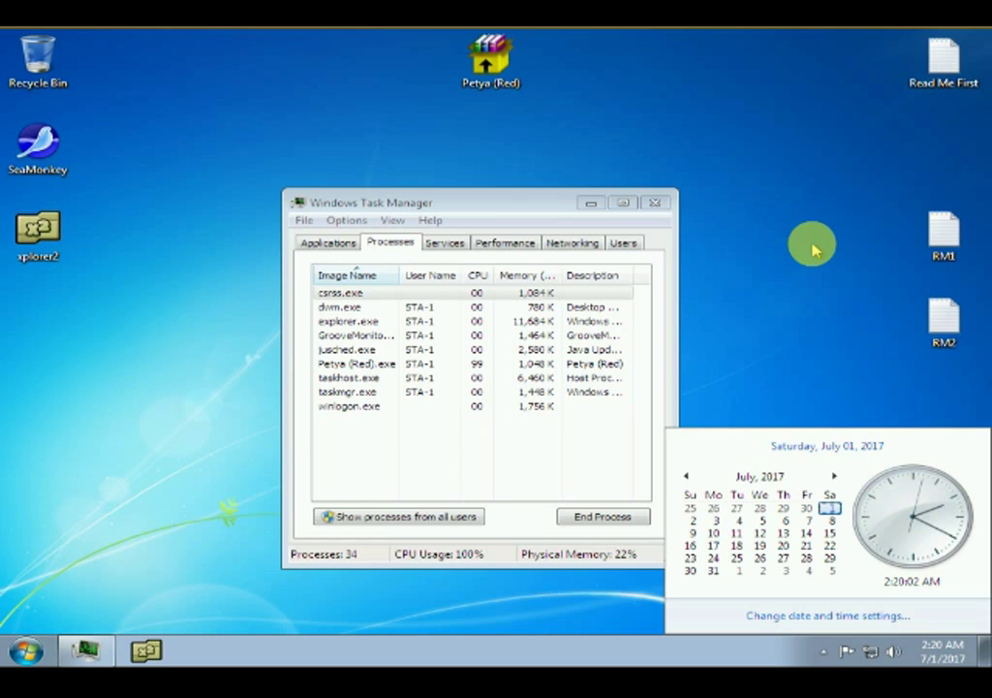
left_click(949, 227)
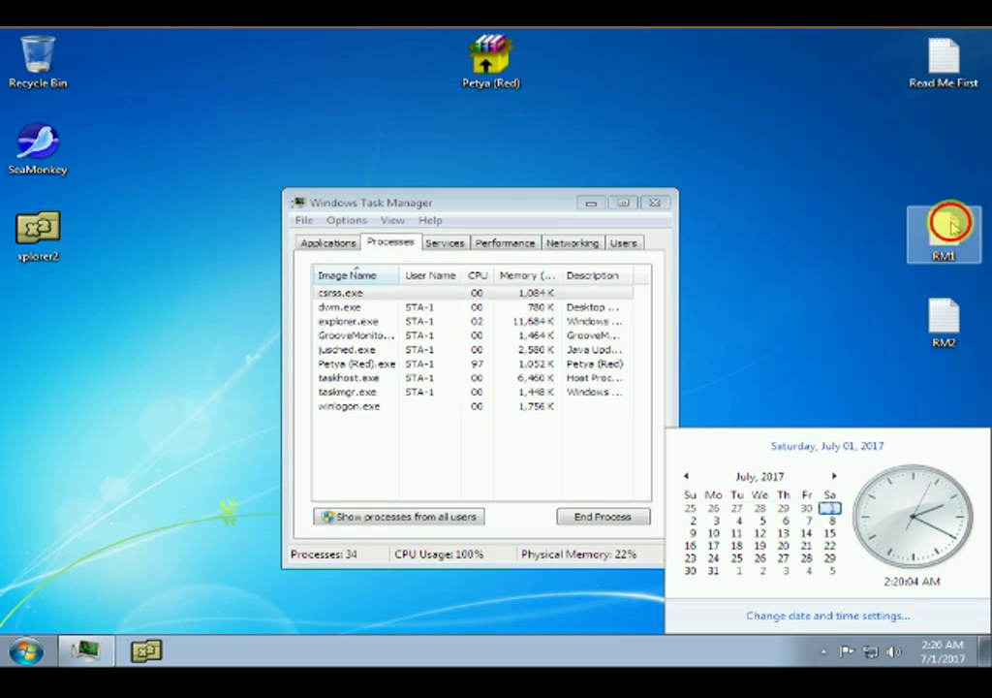
double_click(950, 227)
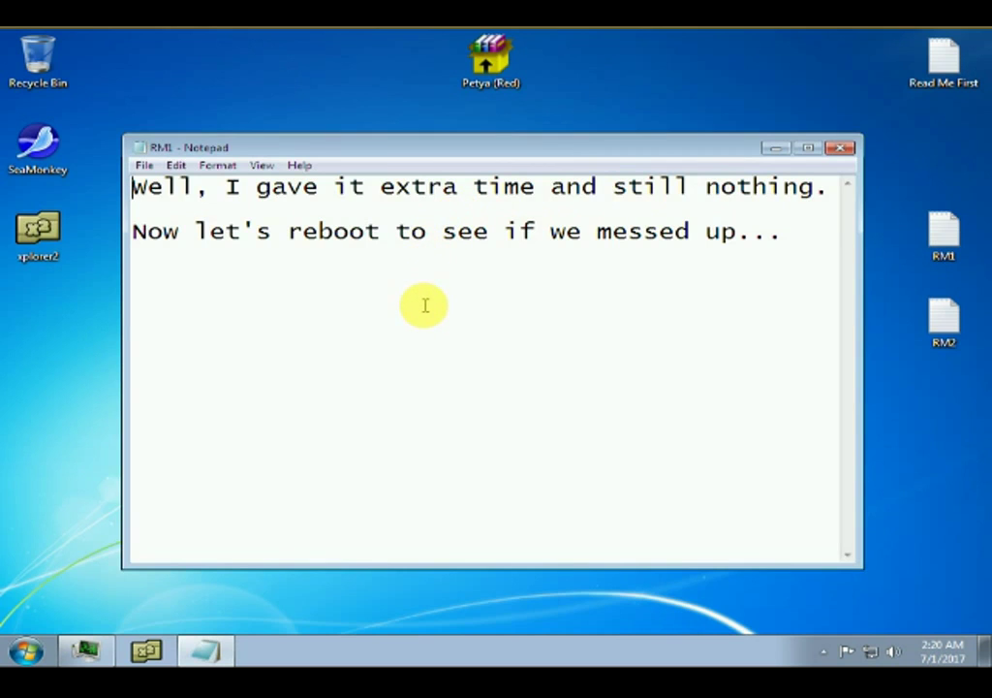
- Restart Windows and log back in to the STA-1 account to view the RM2 note
left_click(22, 649)
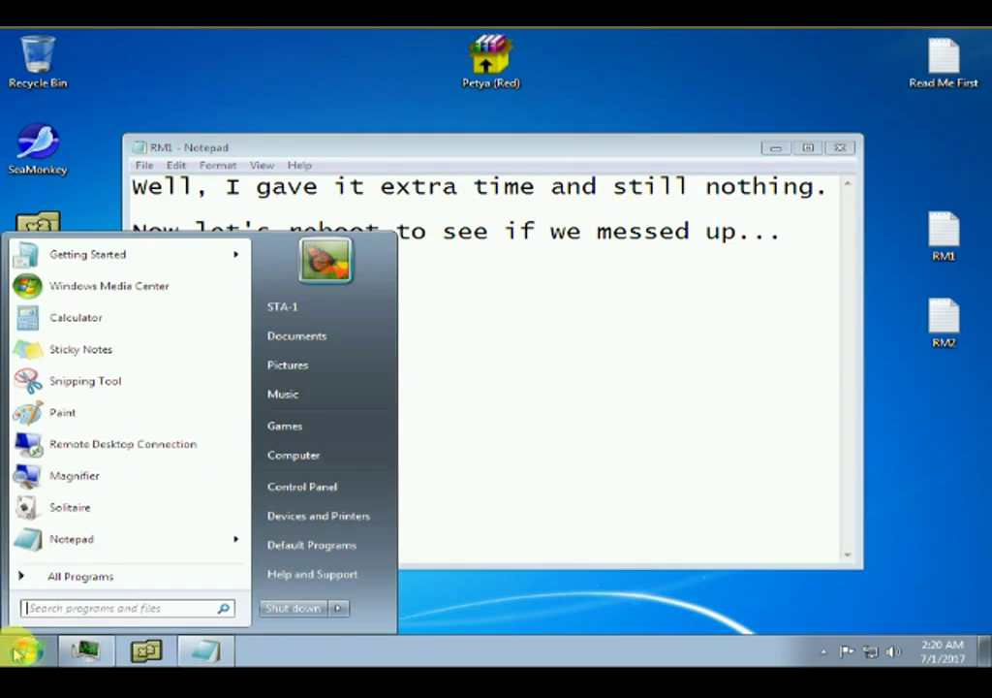
left_click(340, 608)
left_click(388, 587)
key("ctrl+shift+Escape")
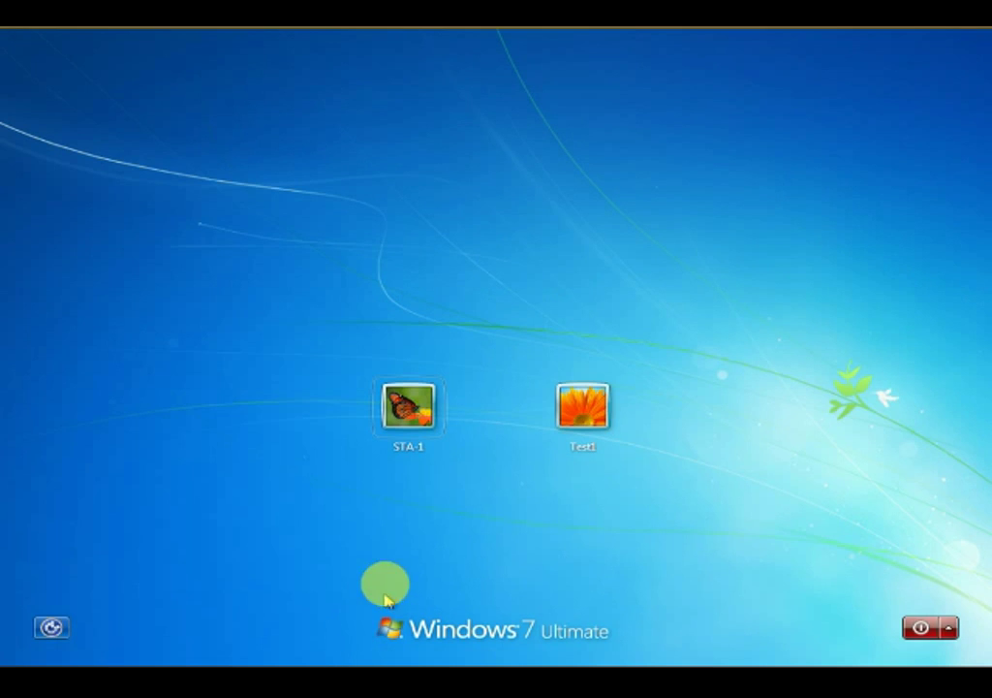
left_click(407, 405)
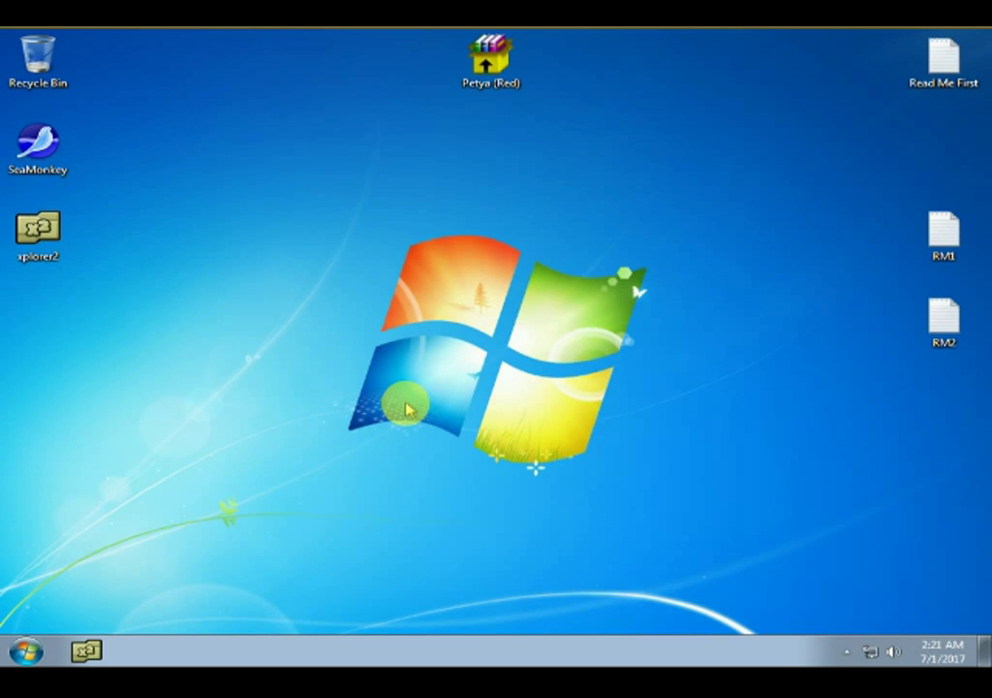
left_click(925, 324)
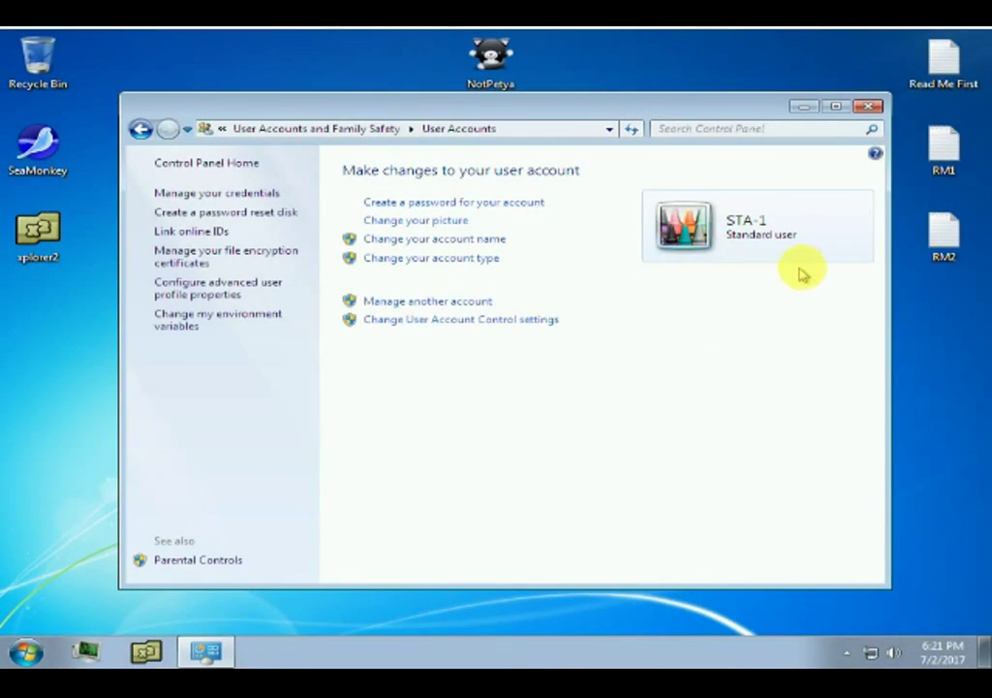
- Search for uac, view the User Account Control settings by authorizing with the administrator password, and close the settings and User Accounts windows
left_click(21, 649)
right_click(73, 612)
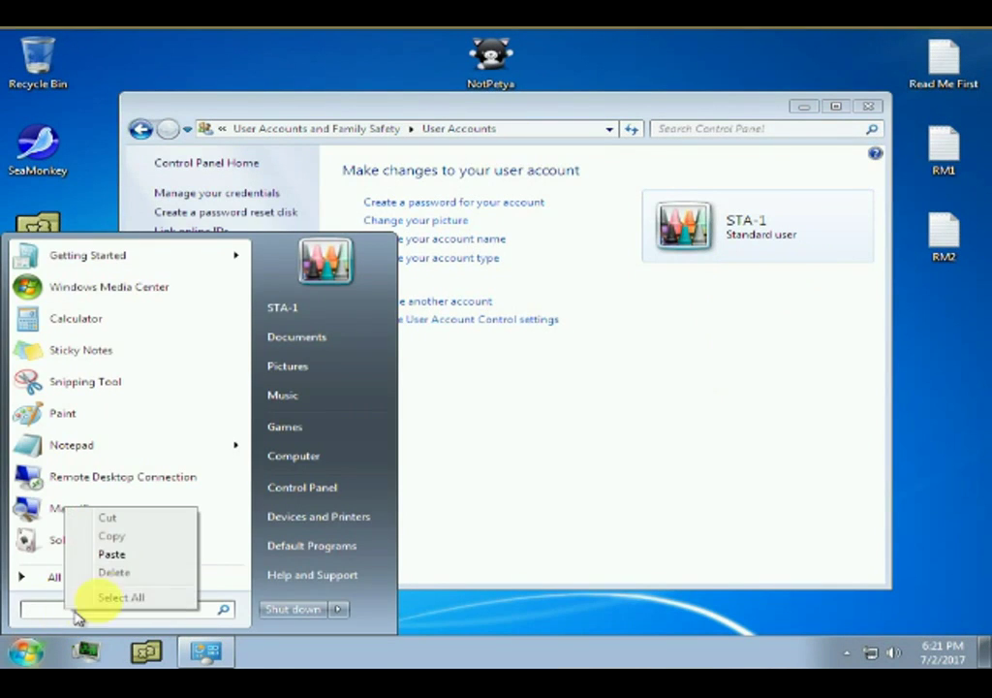
left_click(124, 554)
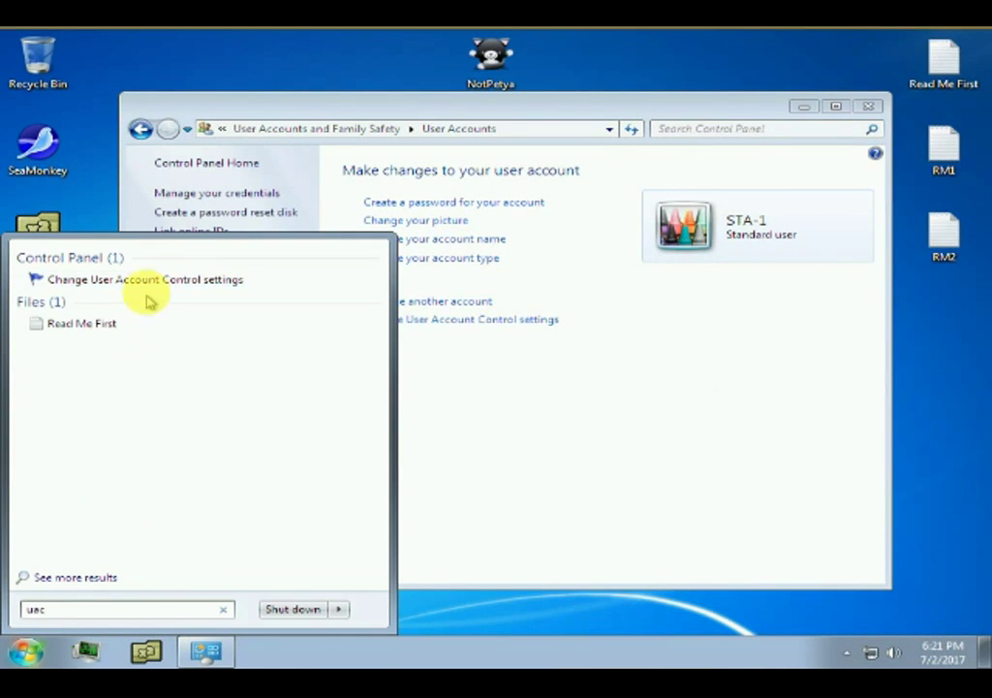
left_click(153, 282)
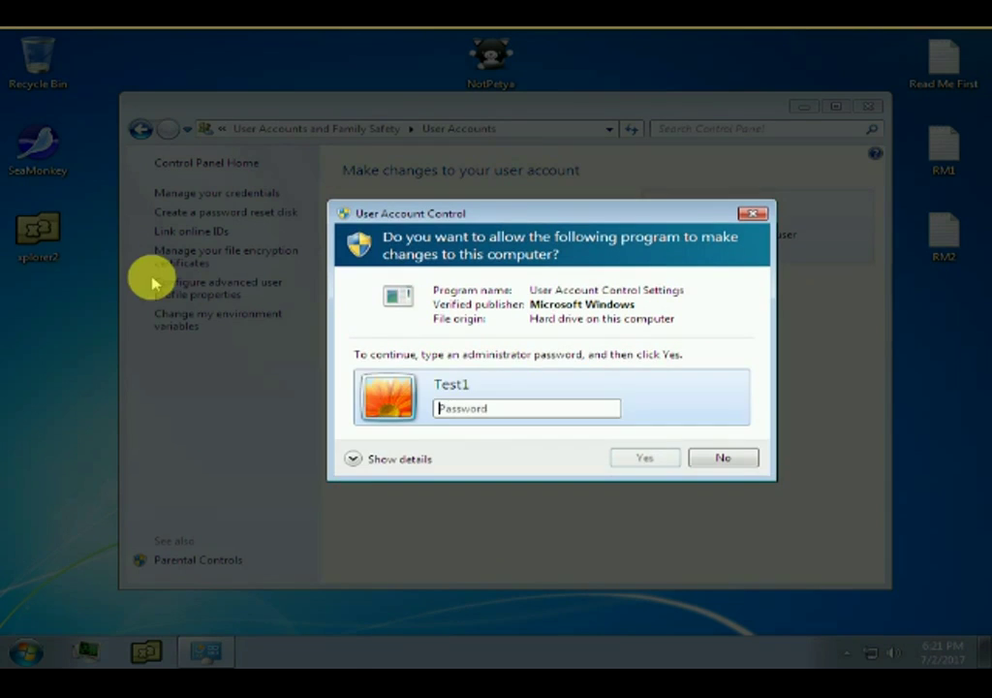
left_click(511, 405)
type("•••••")
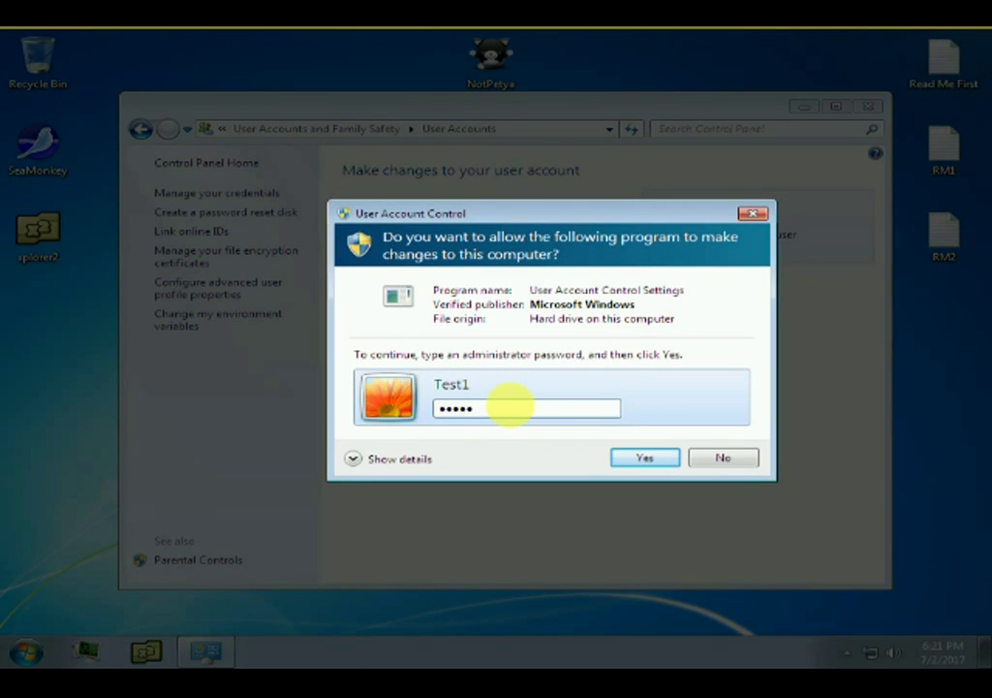
left_click(641, 457)
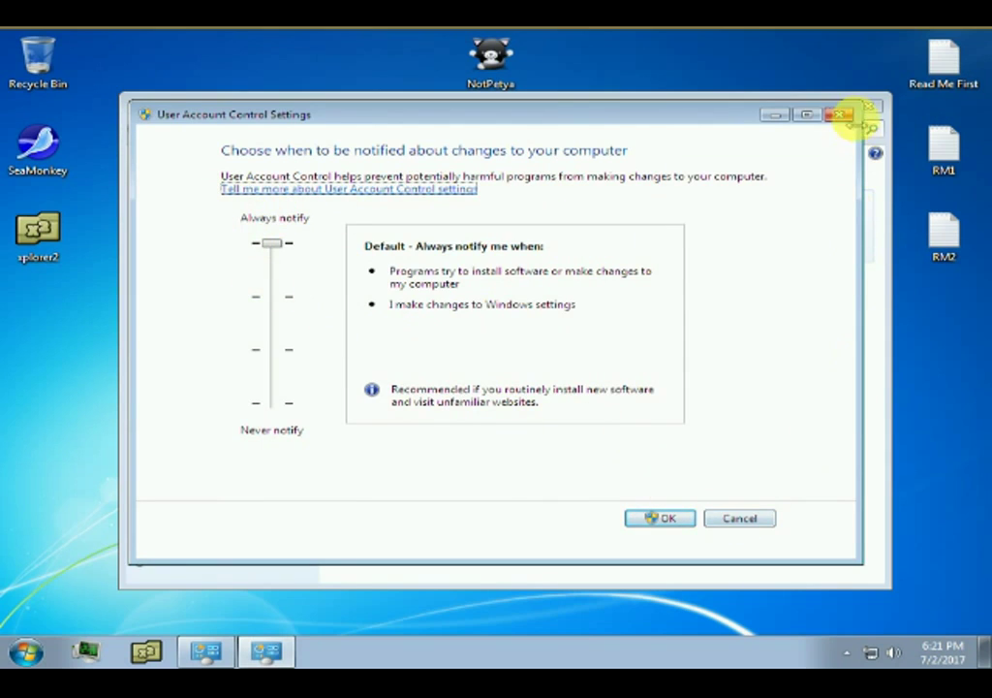
left_click(843, 116)
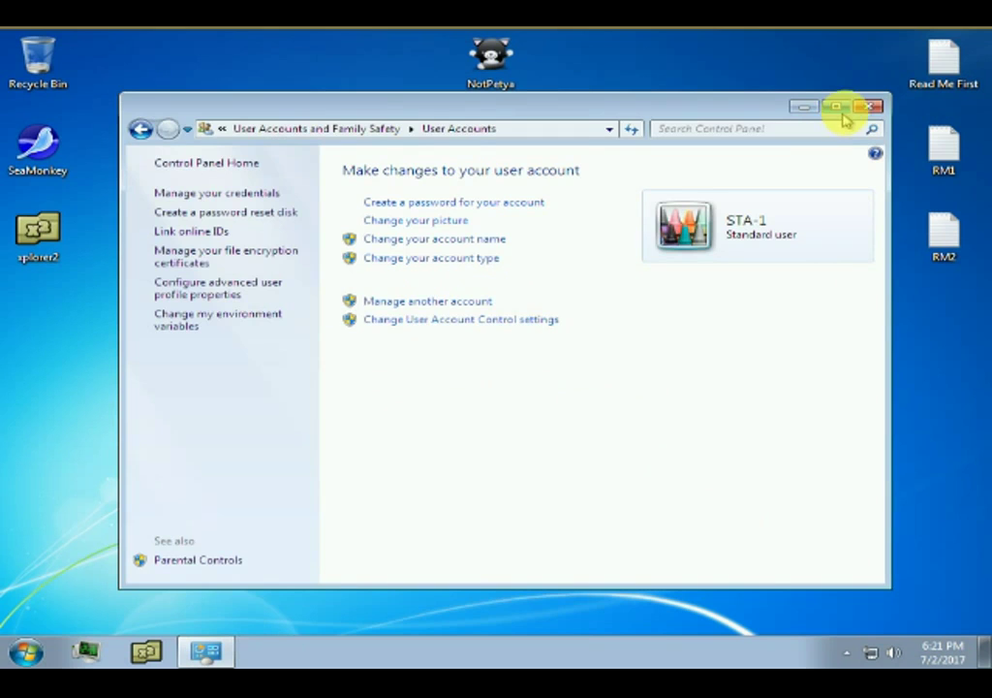
left_click(865, 107)
- Read the Read Me First note about the NotPetya test and close it
double_click(925, 67)
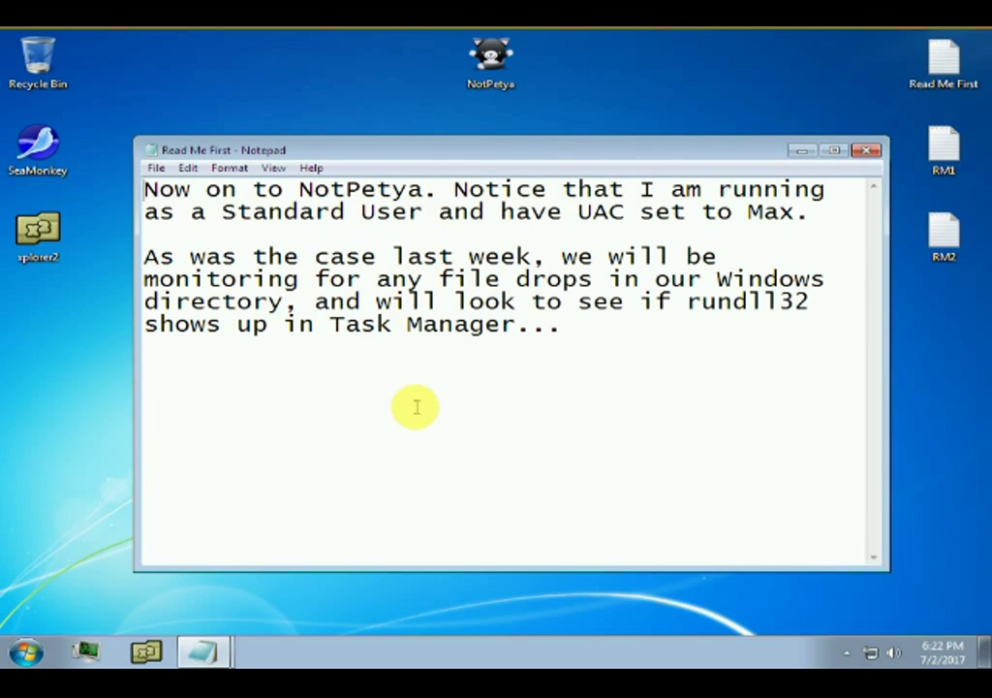
left_click(866, 149)
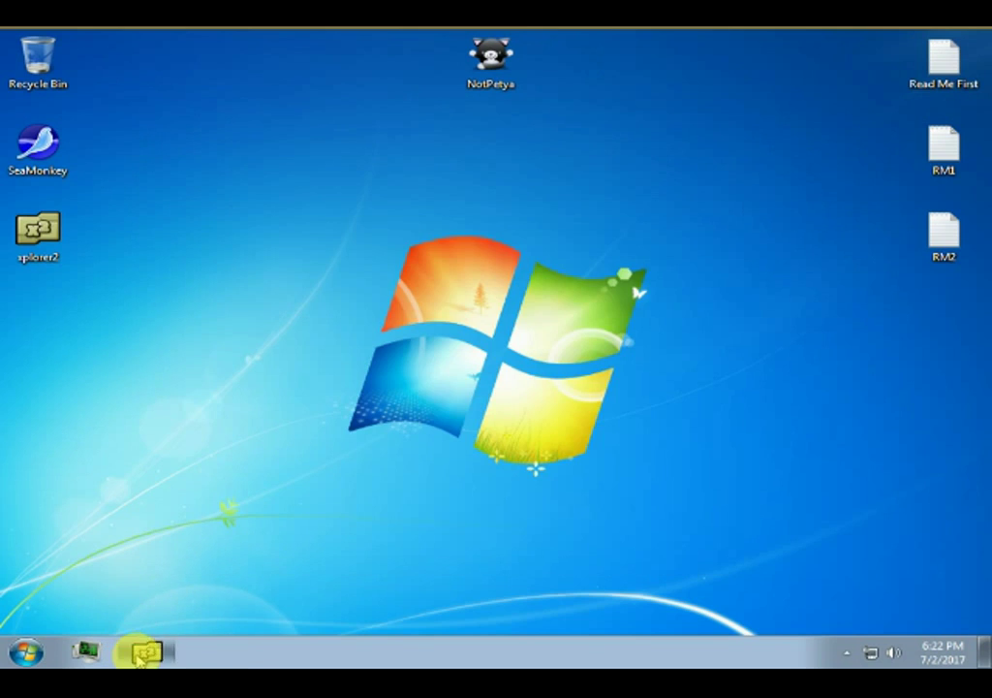
- Open xplorer² on C:\Windows together with Task Manager, and select the rundll32.exe process
left_click(144, 653)
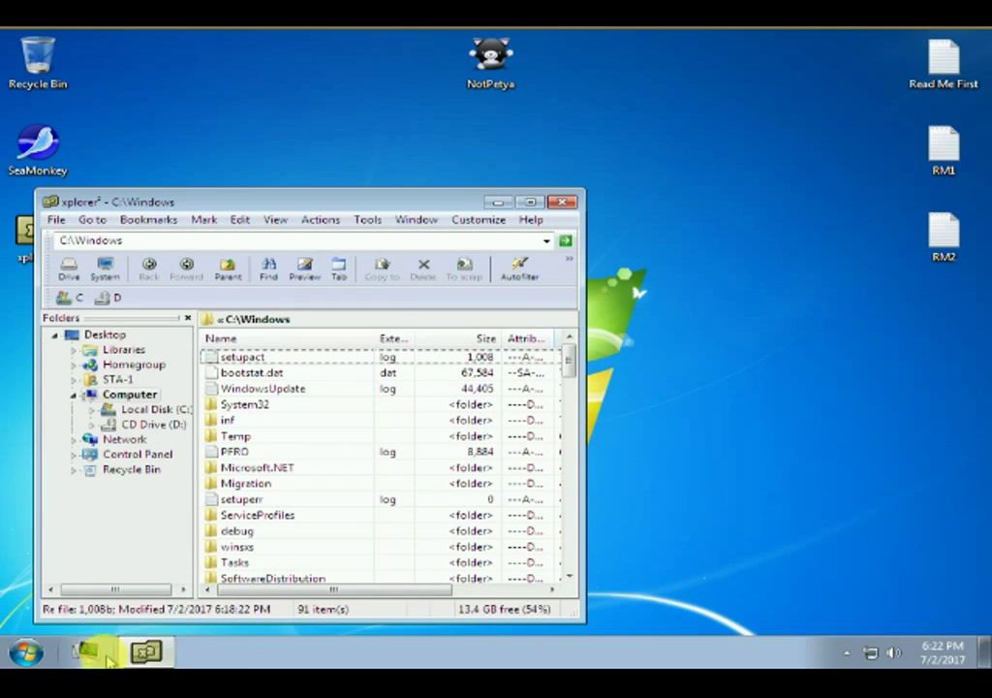
left_click(90, 652)
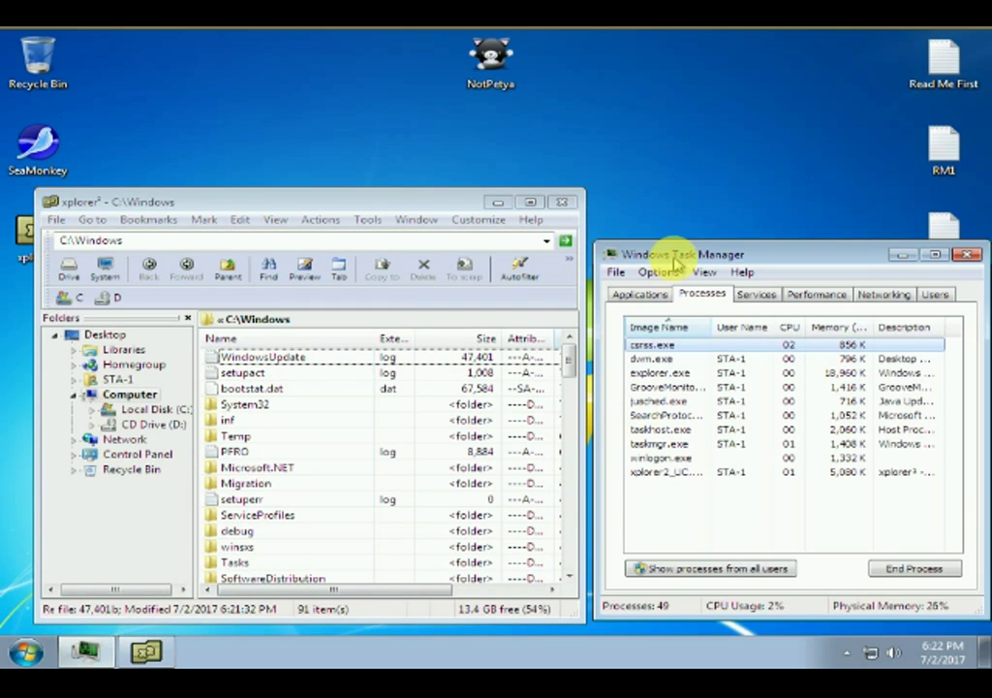
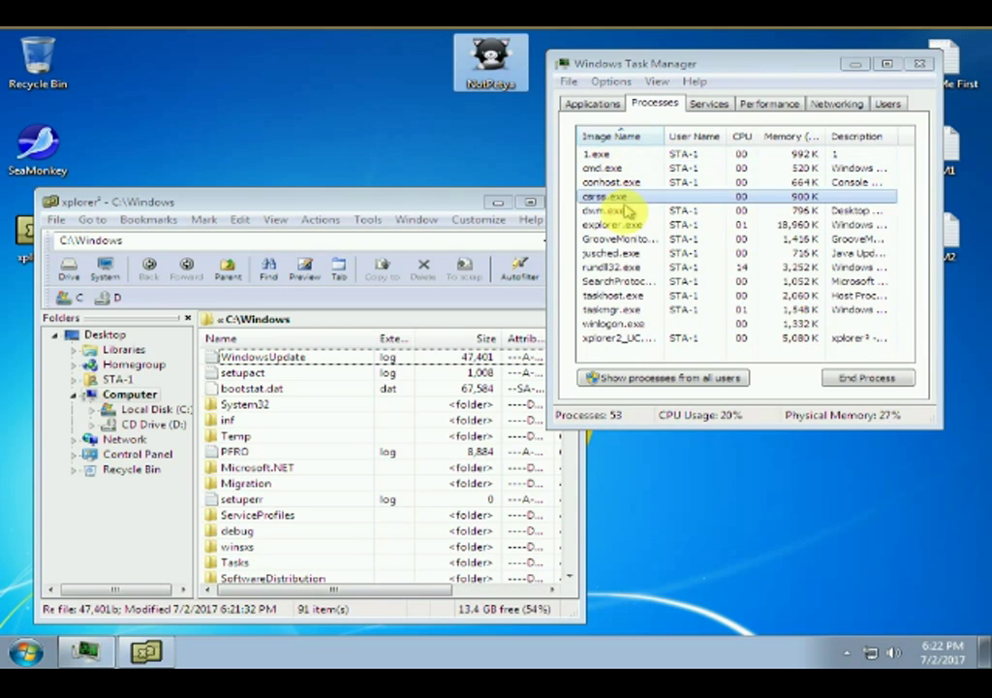
left_click(606, 267)
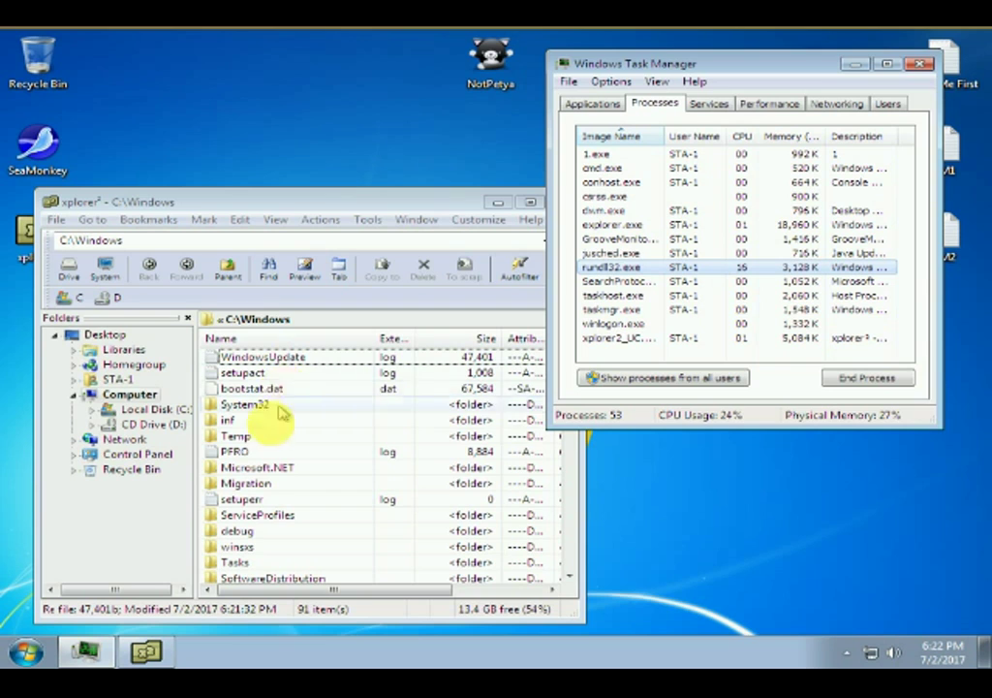
- Read the RM1 note about the file drop and time triggers, and close it
double_click(945, 157)
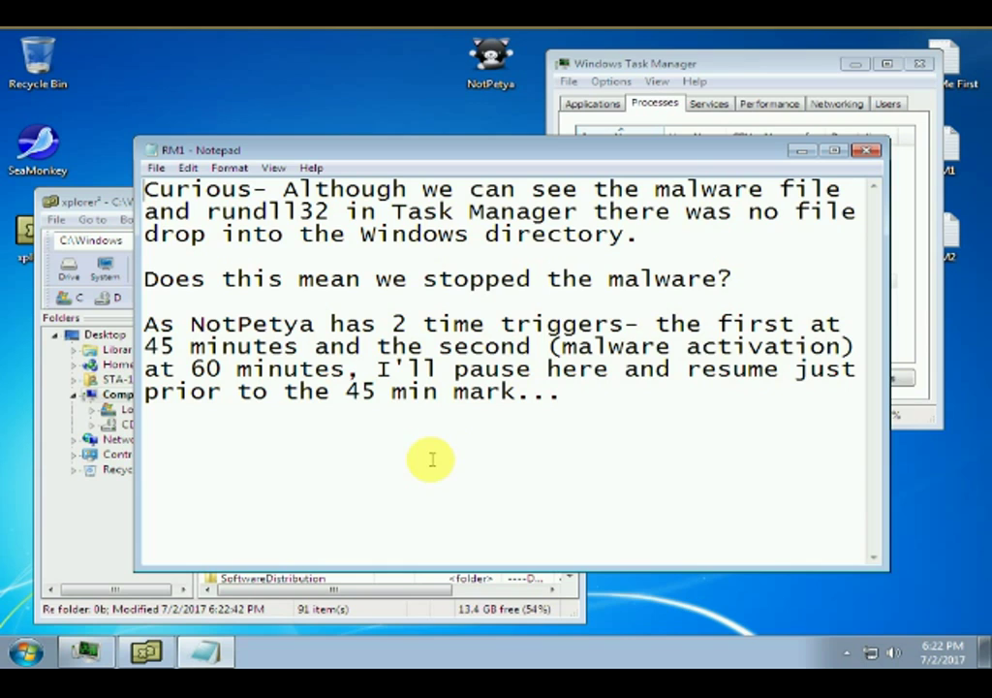
left_click(869, 152)
- Display the system clock to check the elapsed time, and open the RM2 note
left_click(930, 652)
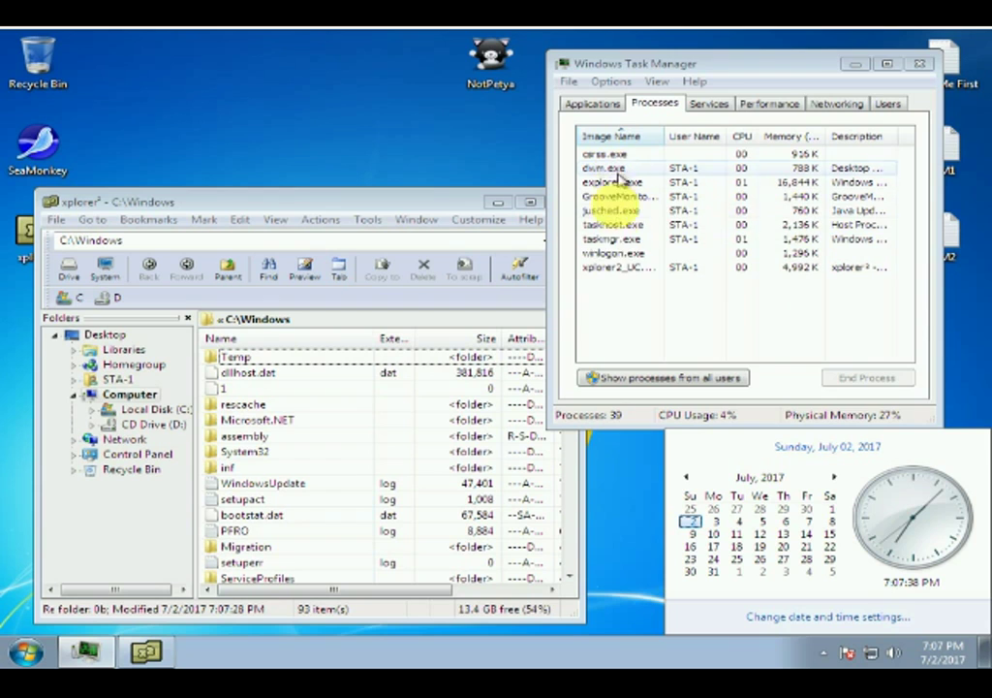
double_click(954, 244)
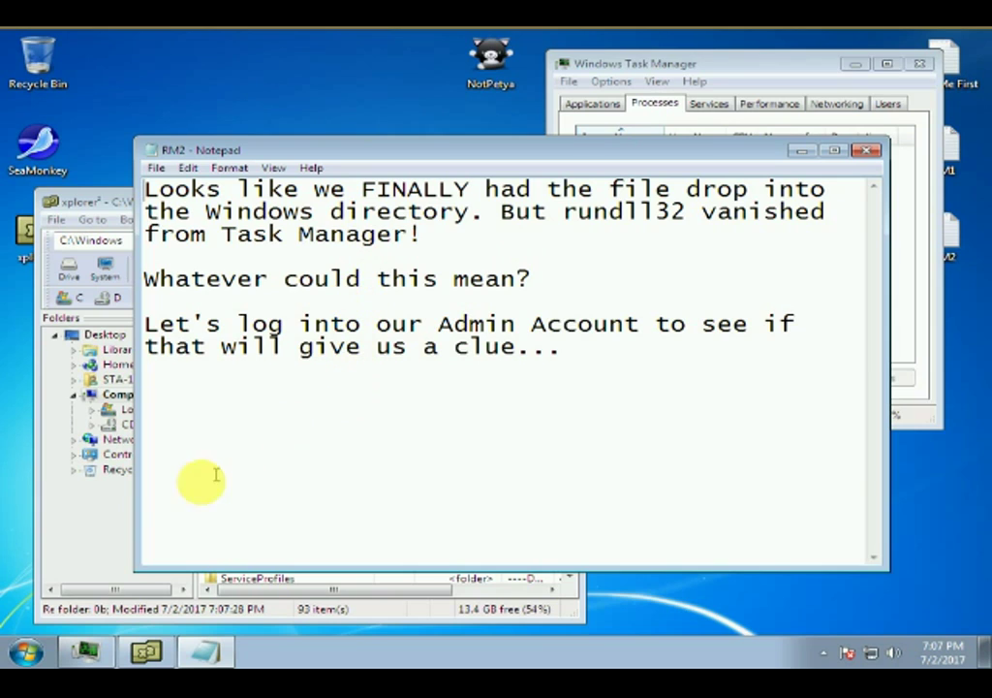
- Switch users and log in to the Test1 administrator account with the account password
left_click(26, 649)
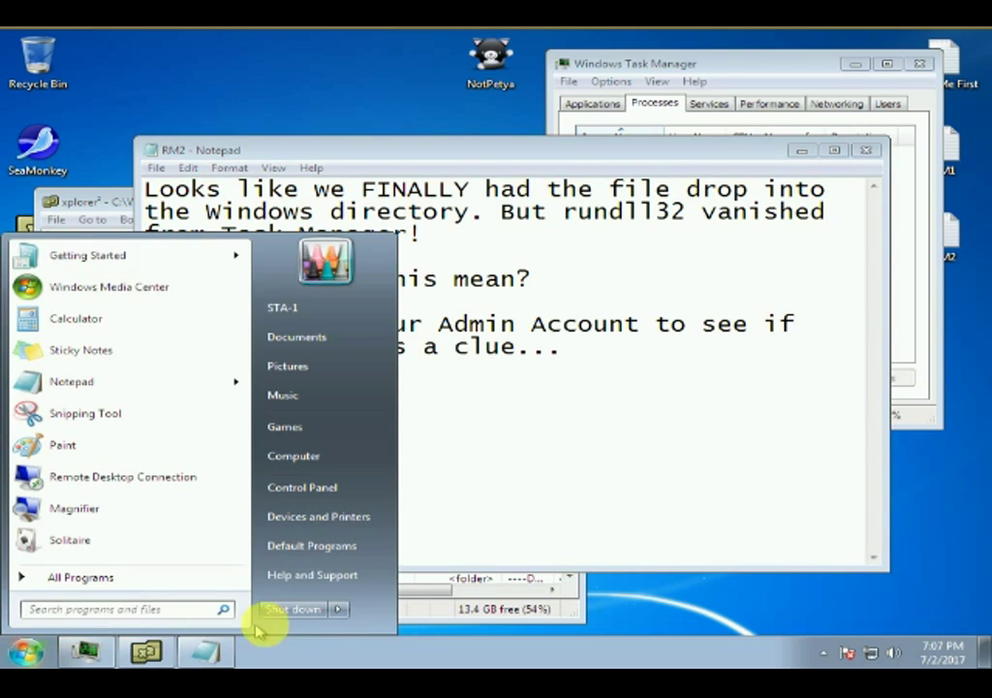
left_click(338, 609)
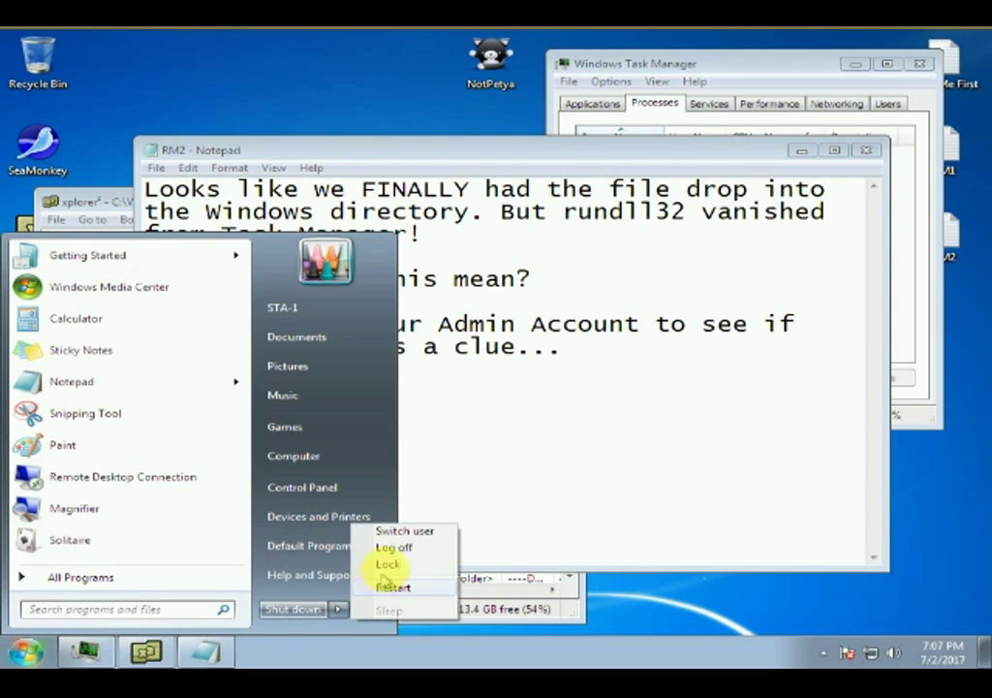
left_click(403, 530)
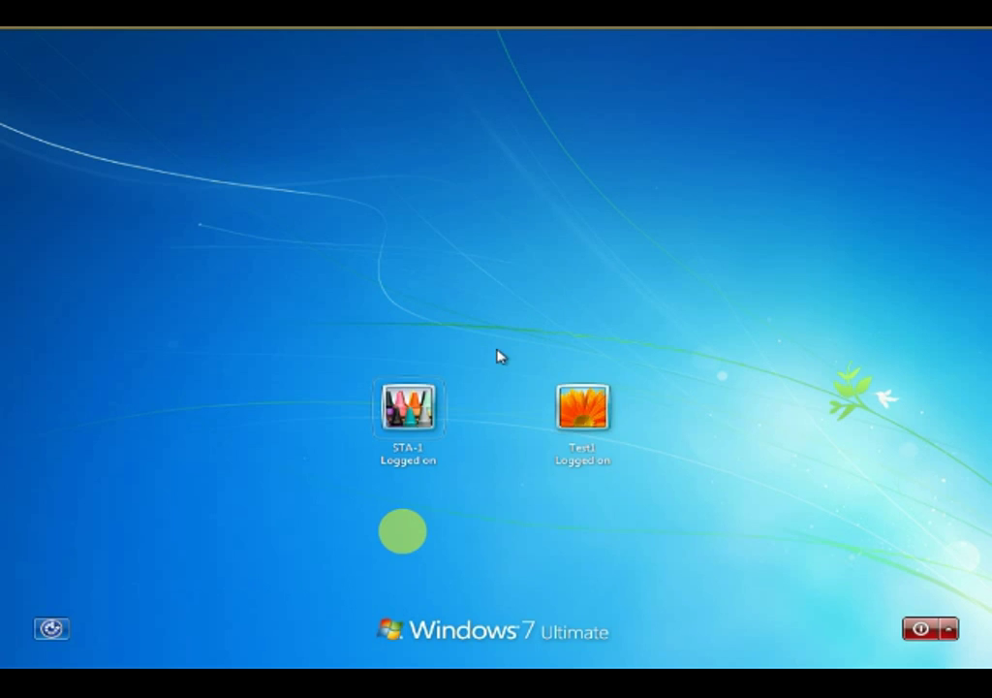
left_click(584, 409)
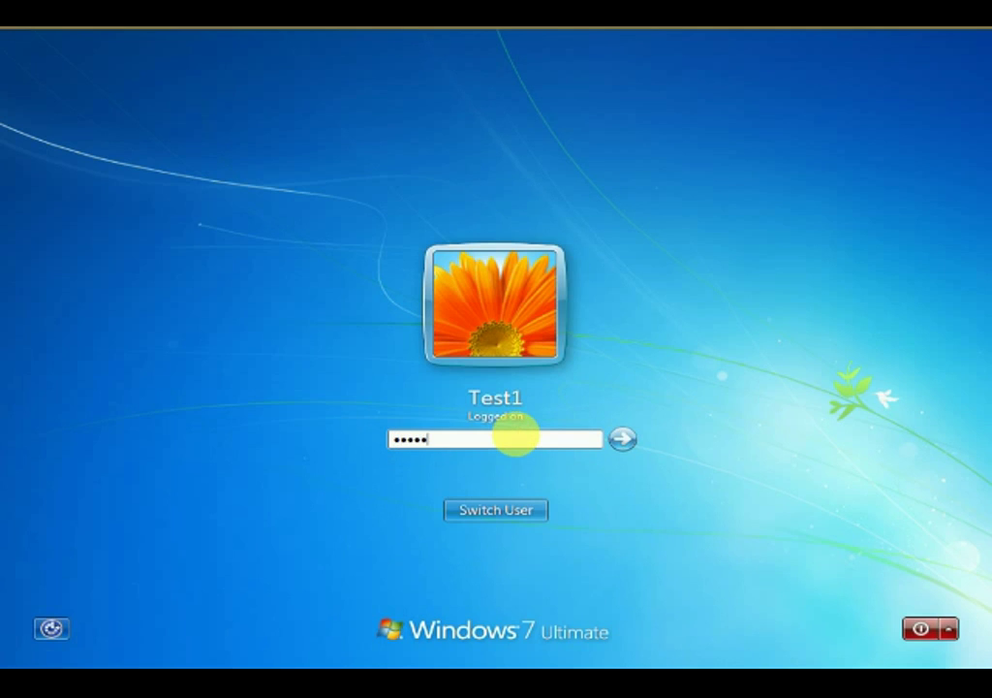
left_click(623, 438)
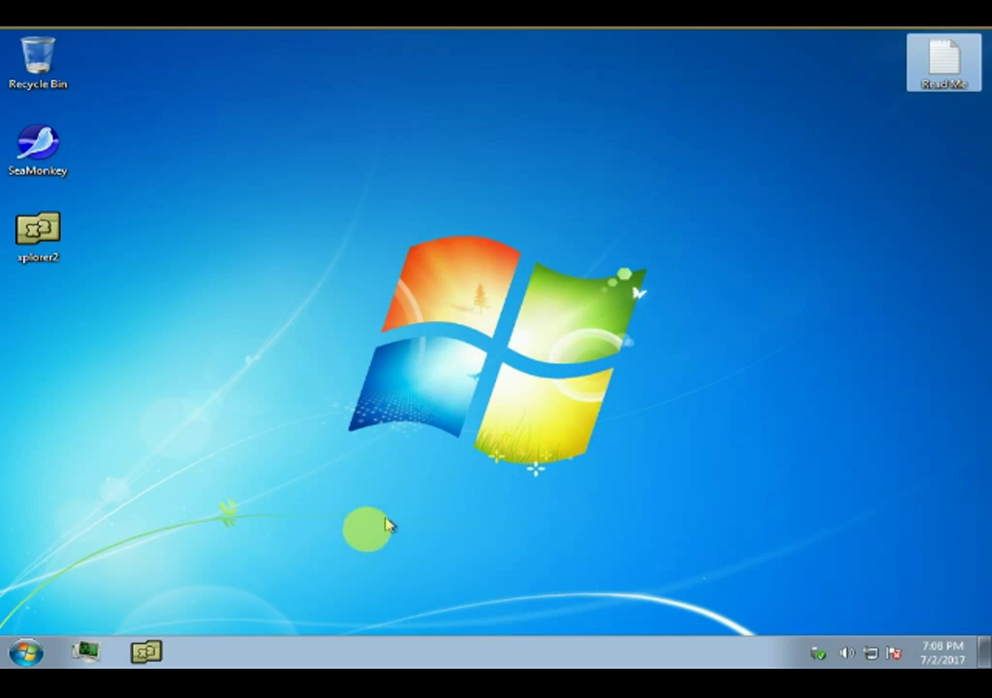
- Open Task Manager in the Test1 session to examine the running processes
left_click(90, 649)
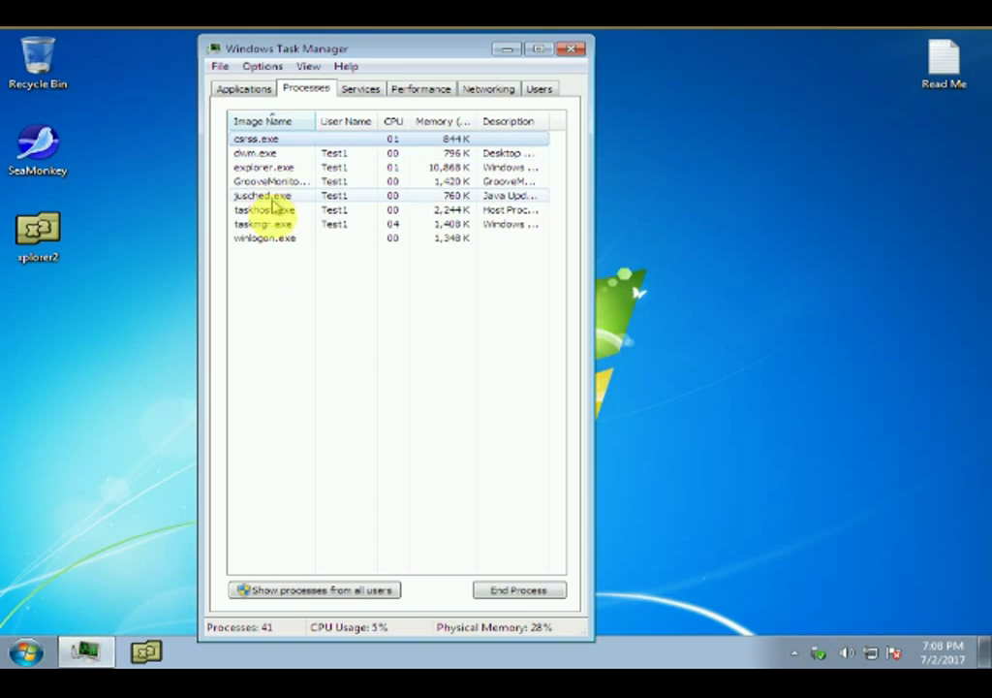
- Show processes from all users with elevated rights and select rundll32.exe to check which account it runs under
left_click(257, 591)
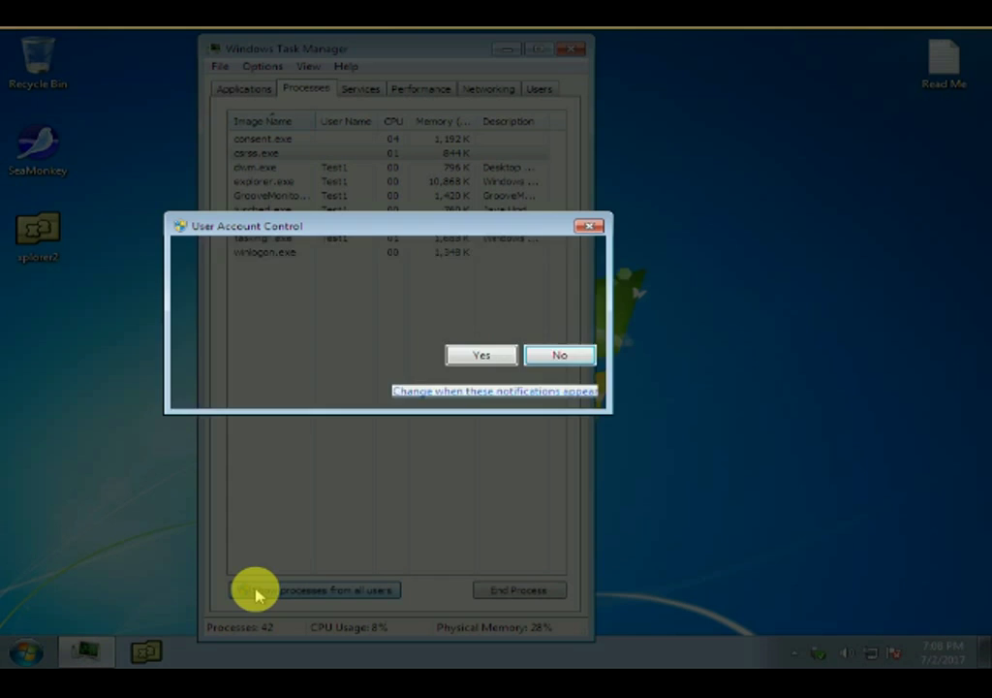
left_click(482, 356)
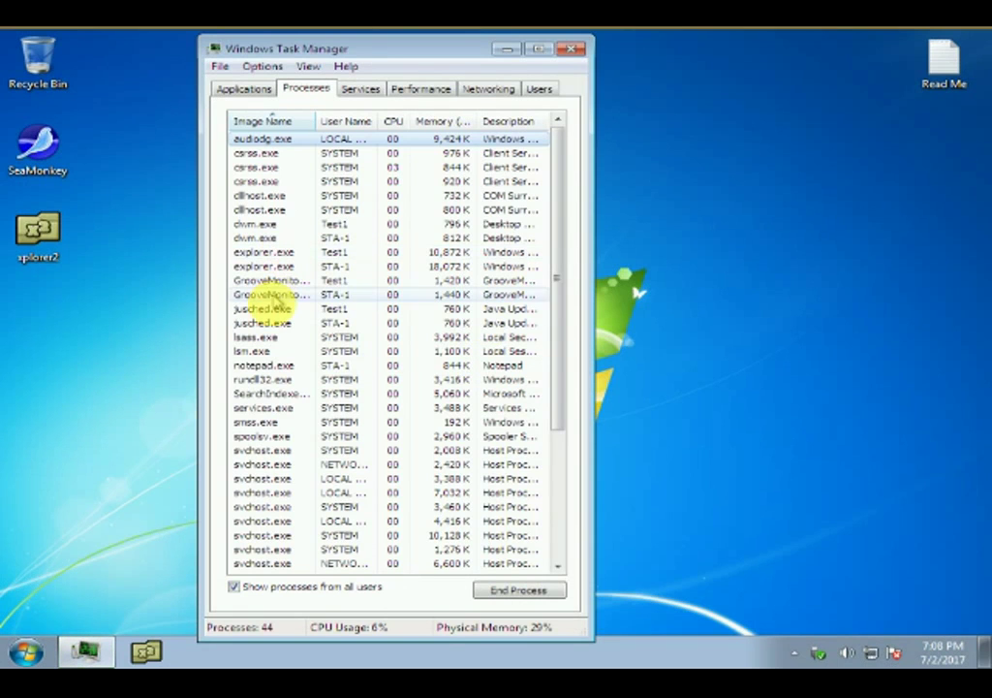
left_click(286, 380)
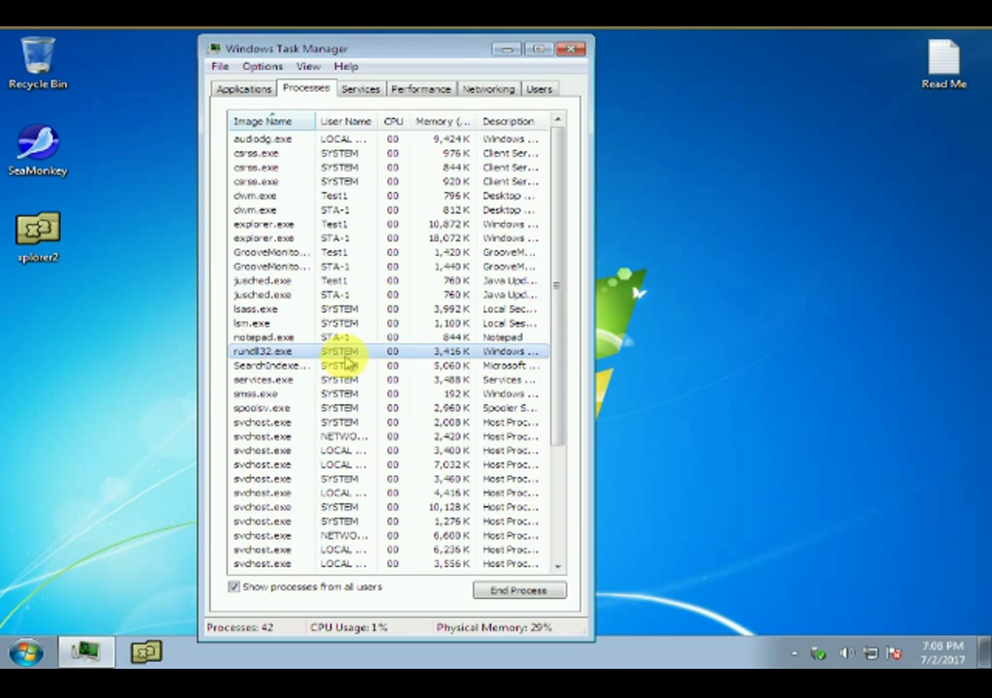
- Read the Read Me note about rundll32 and close it, then display the system clock to check the time
double_click(932, 70)
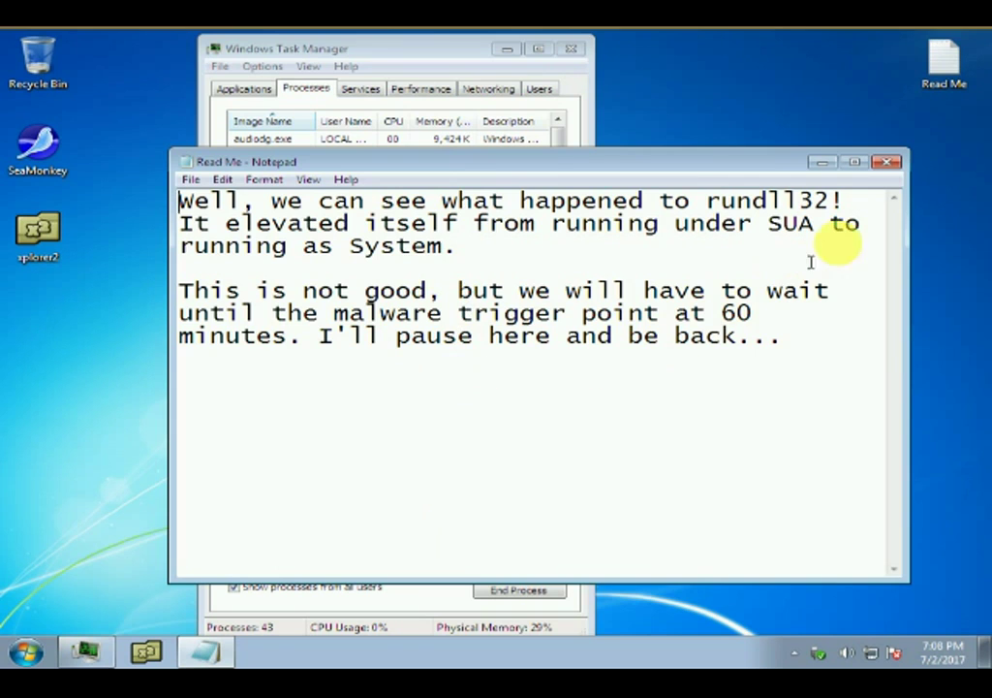
left_click(889, 167)
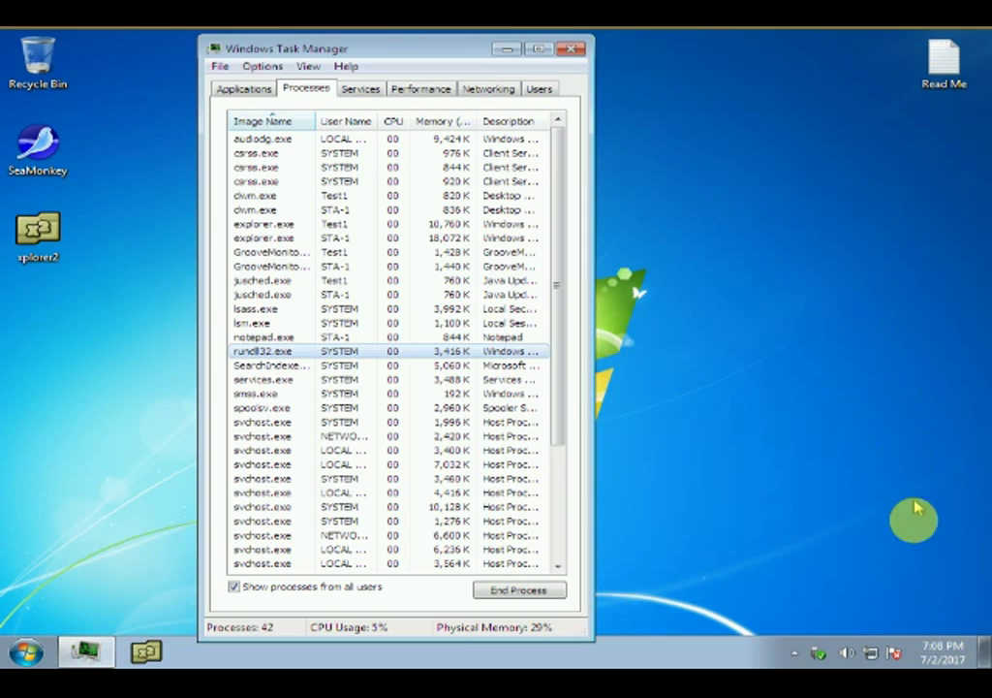
left_click(934, 645)
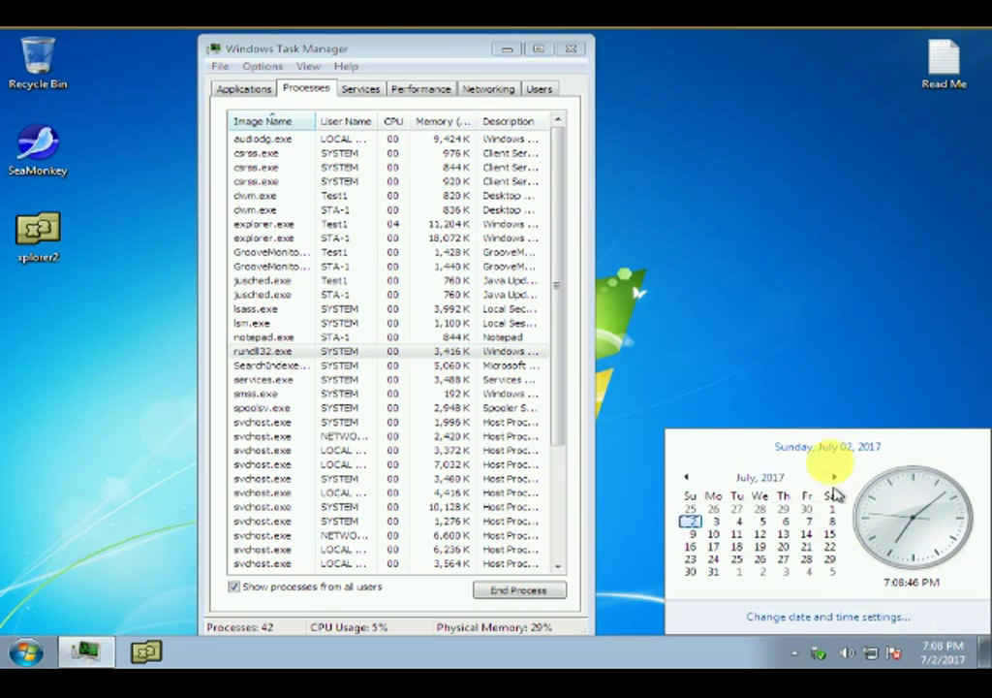